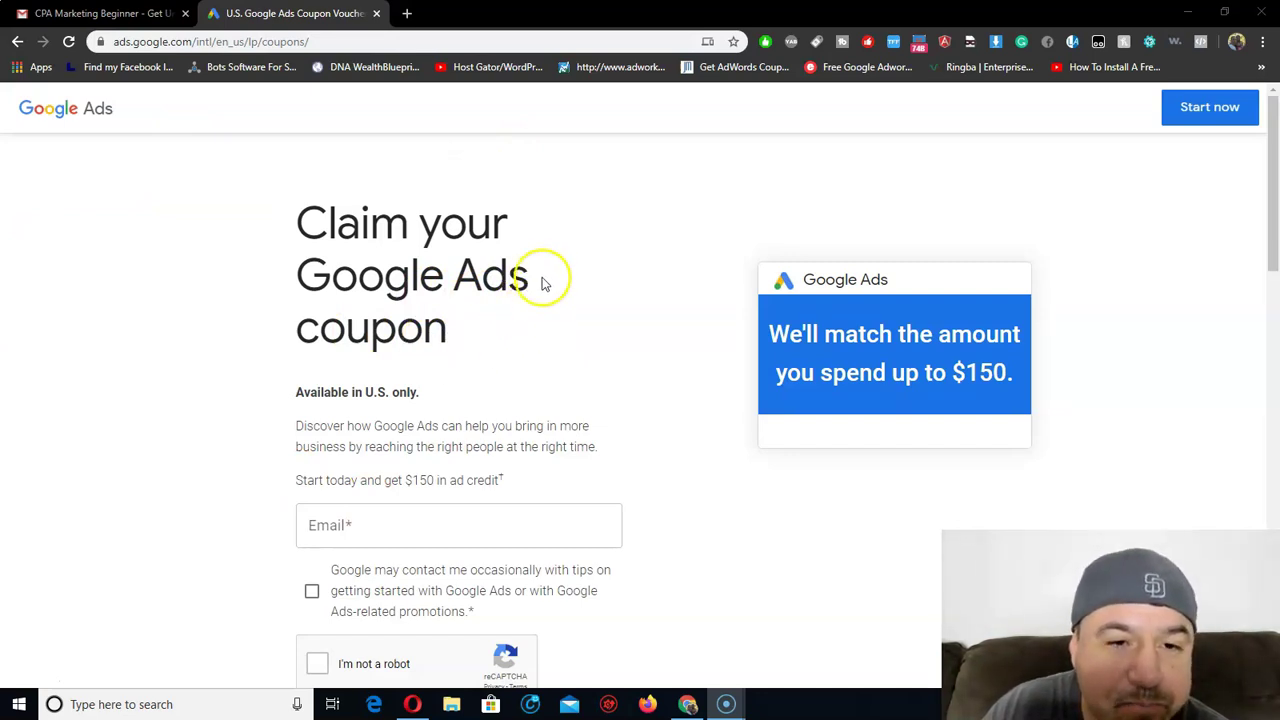
In a new tab, search Google for '$150 google ads credit' and scroll the results.
left_click(406, 17)
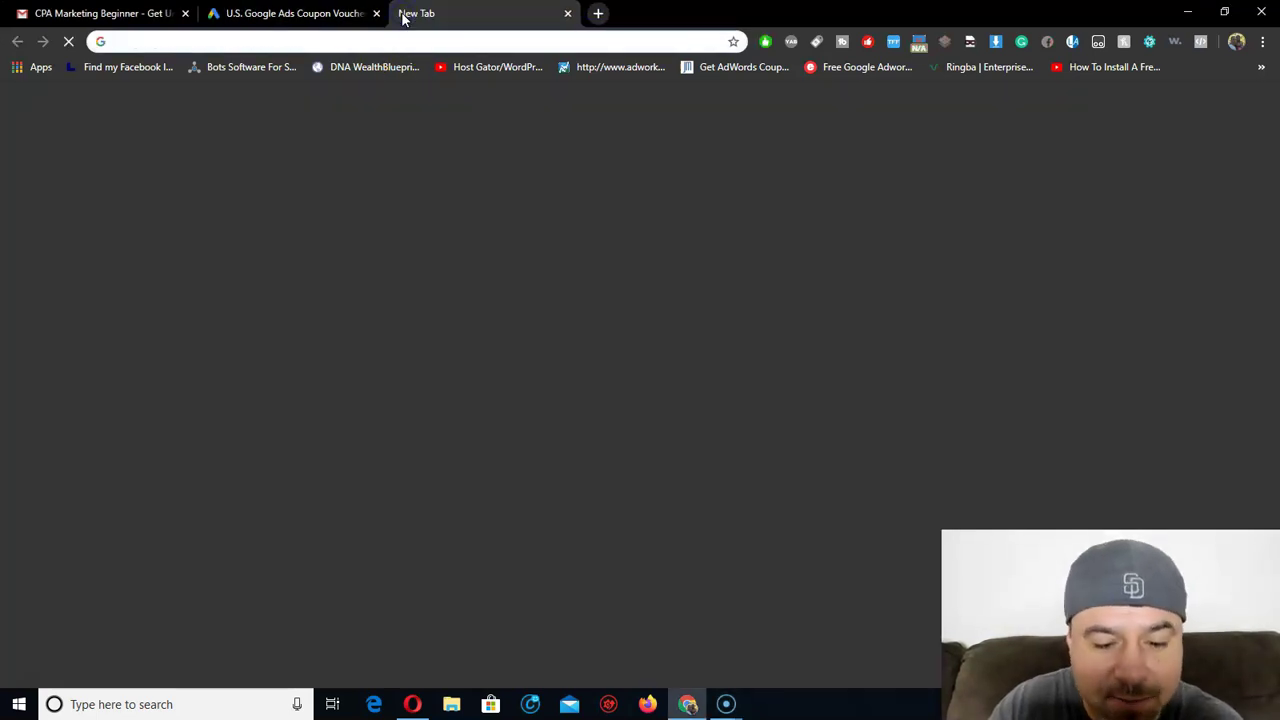
type("$150")
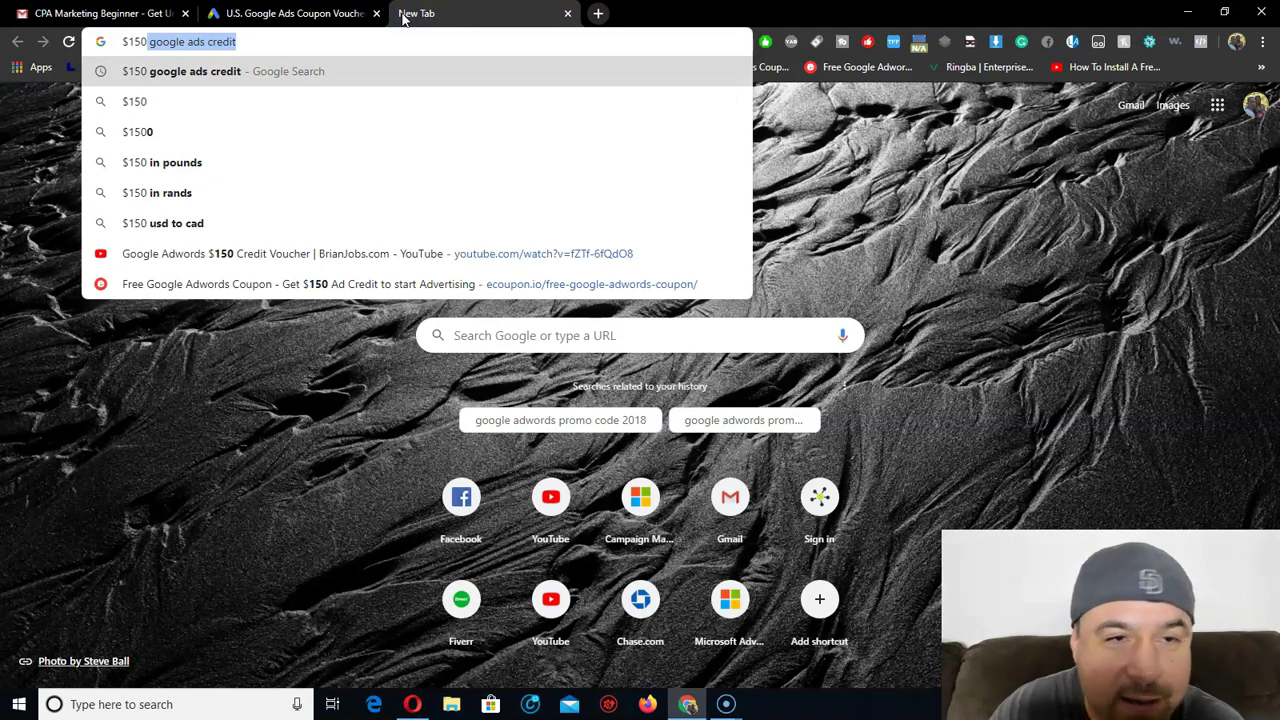
key("Return")
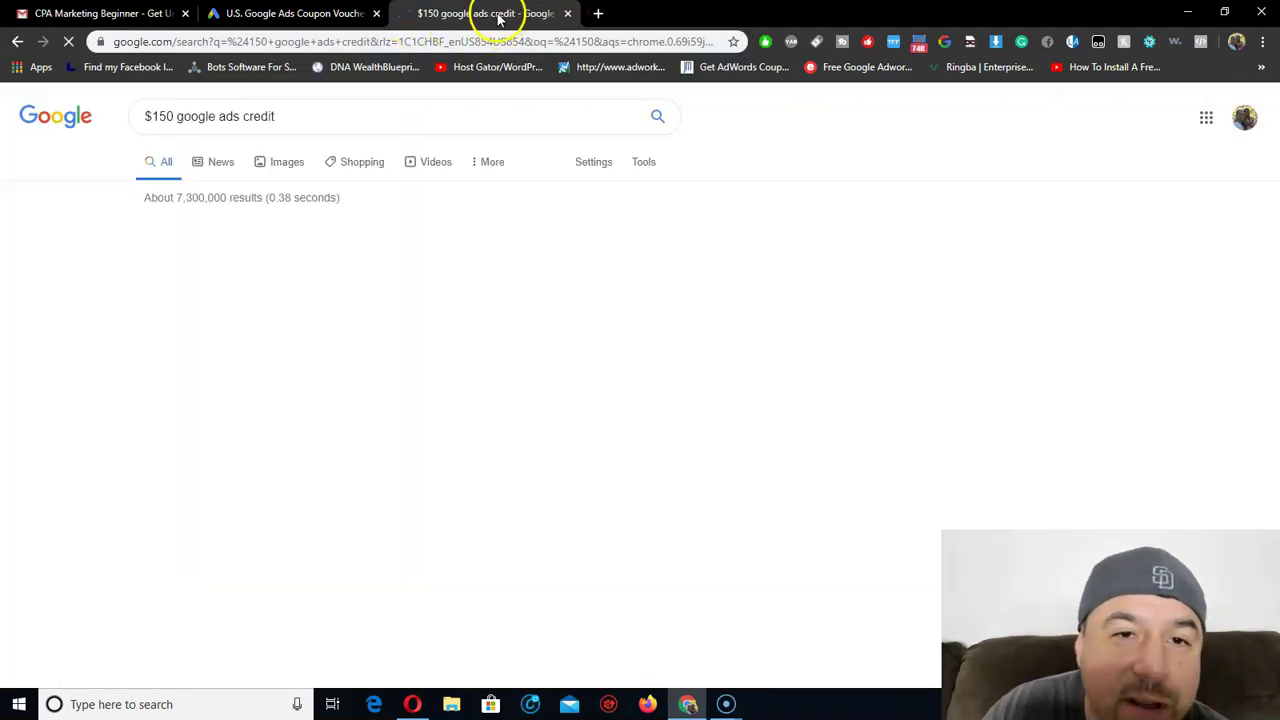
scroll(445, 190, "down", 3)
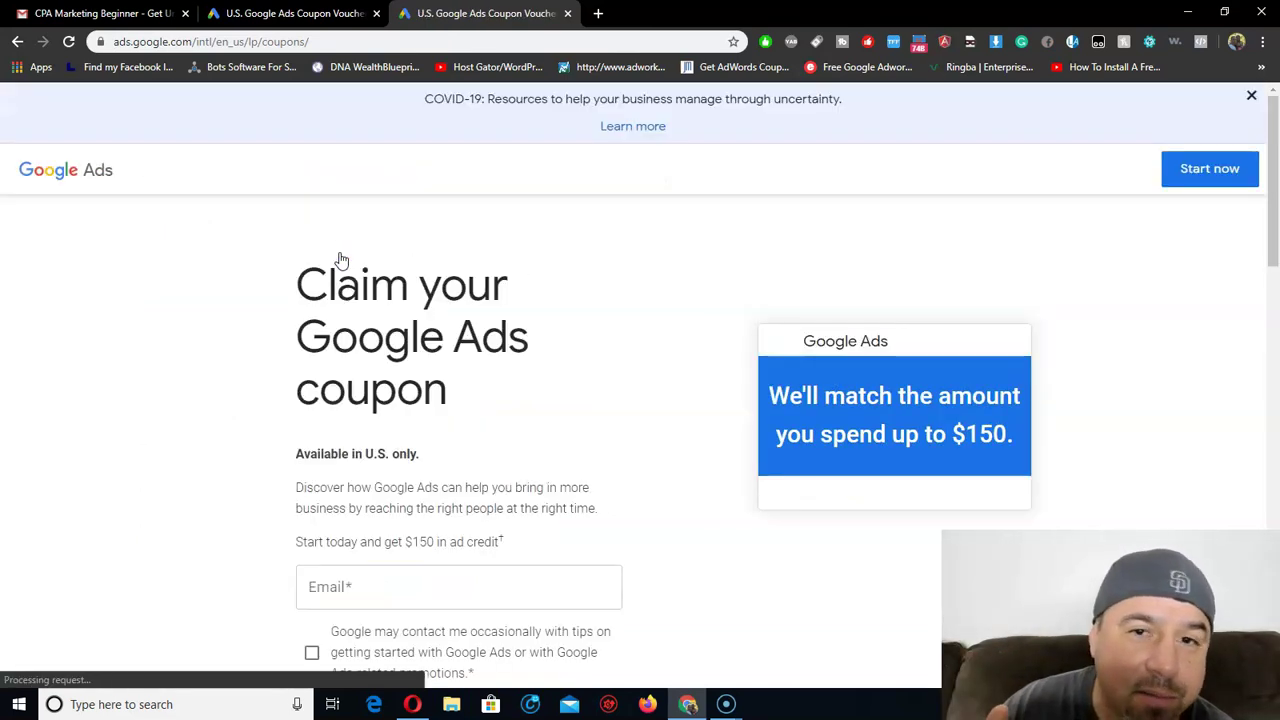
Dismiss the COVID banner, enter the e-mail address, agree to promotional contact, and pass the robot check.
left_click(1250, 95)
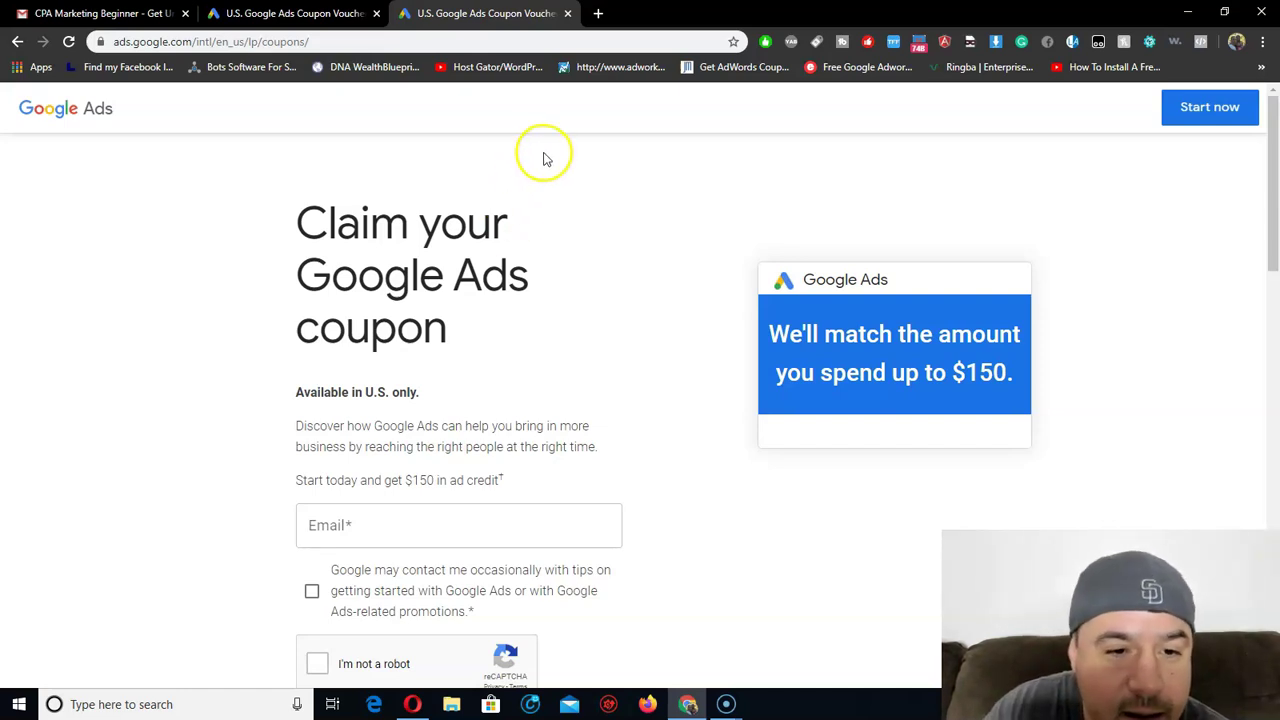
left_click(450, 524)
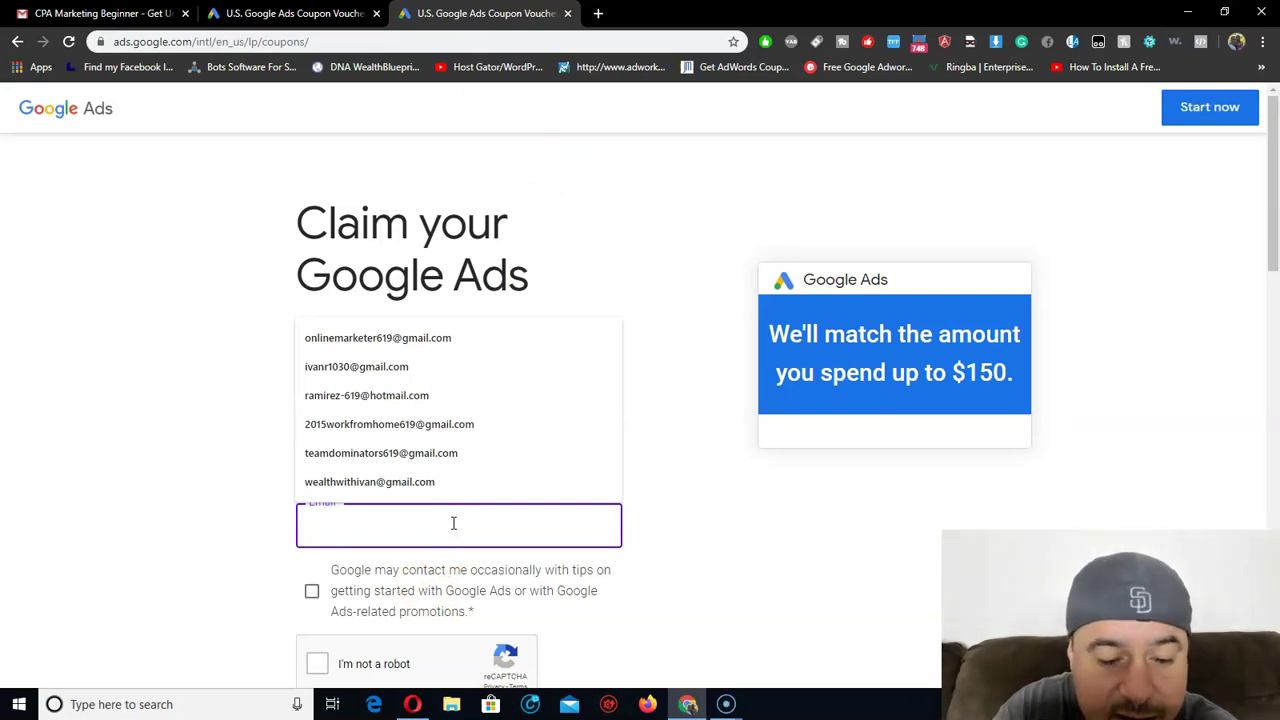
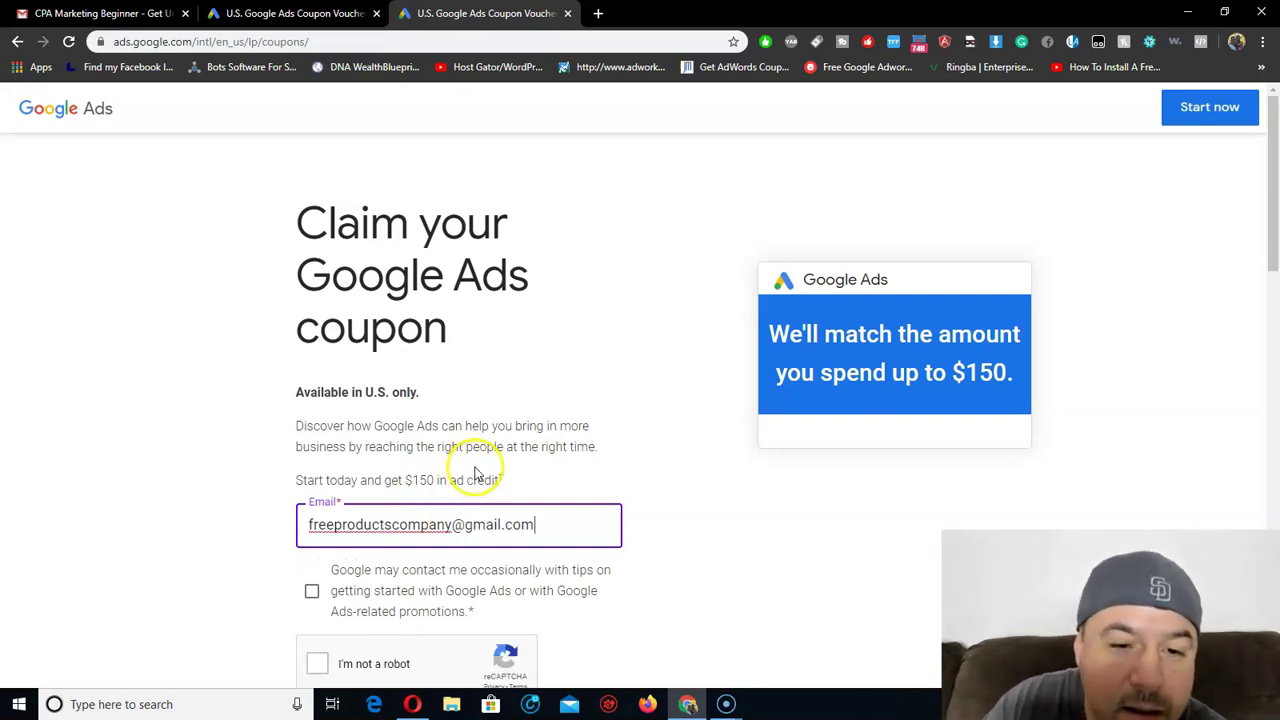
scroll(420, 380, "down", 3)
left_click(312, 272)
left_click(316, 344)
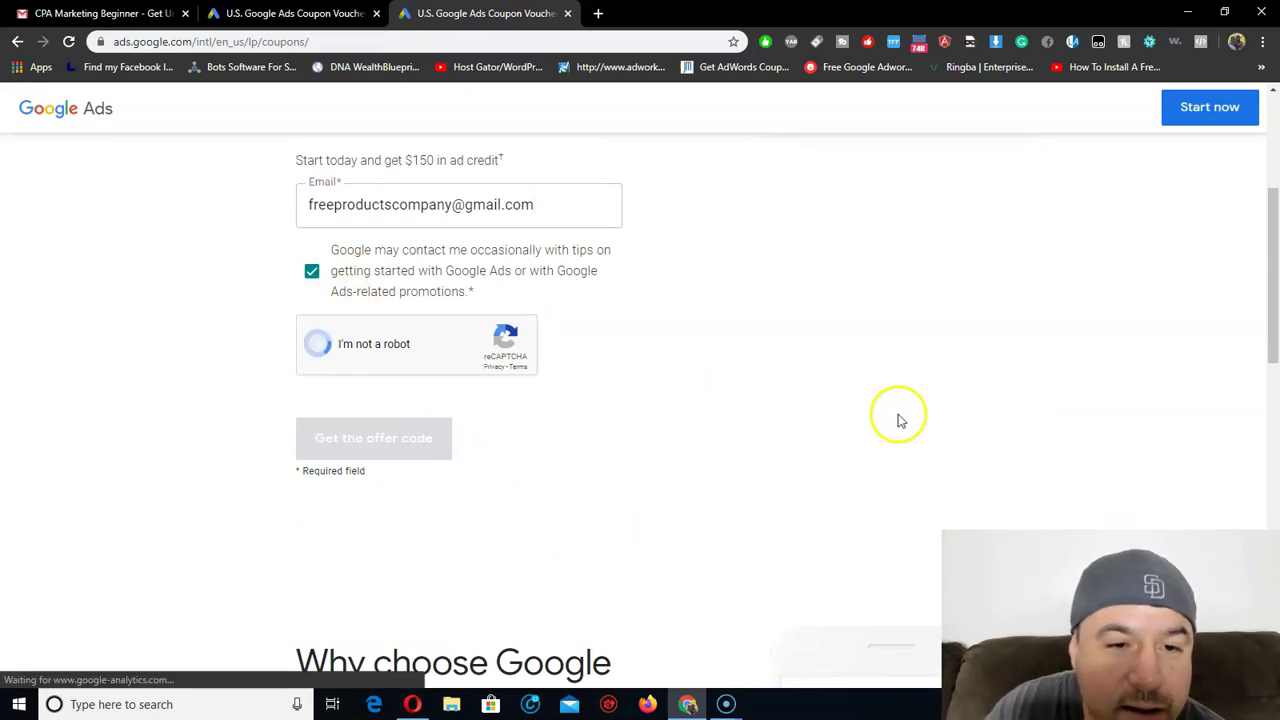
scroll(881, 424, "up", 3)
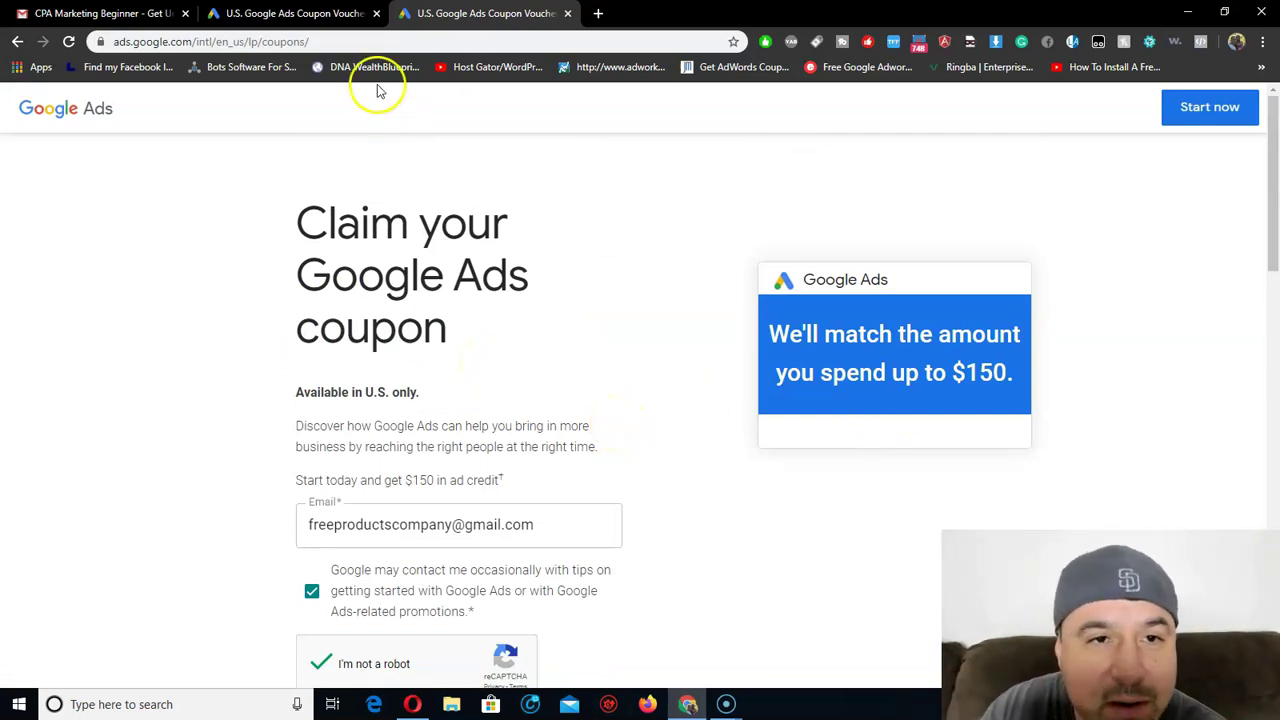
Close the duplicate coupon tab and submit the form with 'Get the offer code'.
left_click(376, 13)
scroll(683, 331, "down", 3)
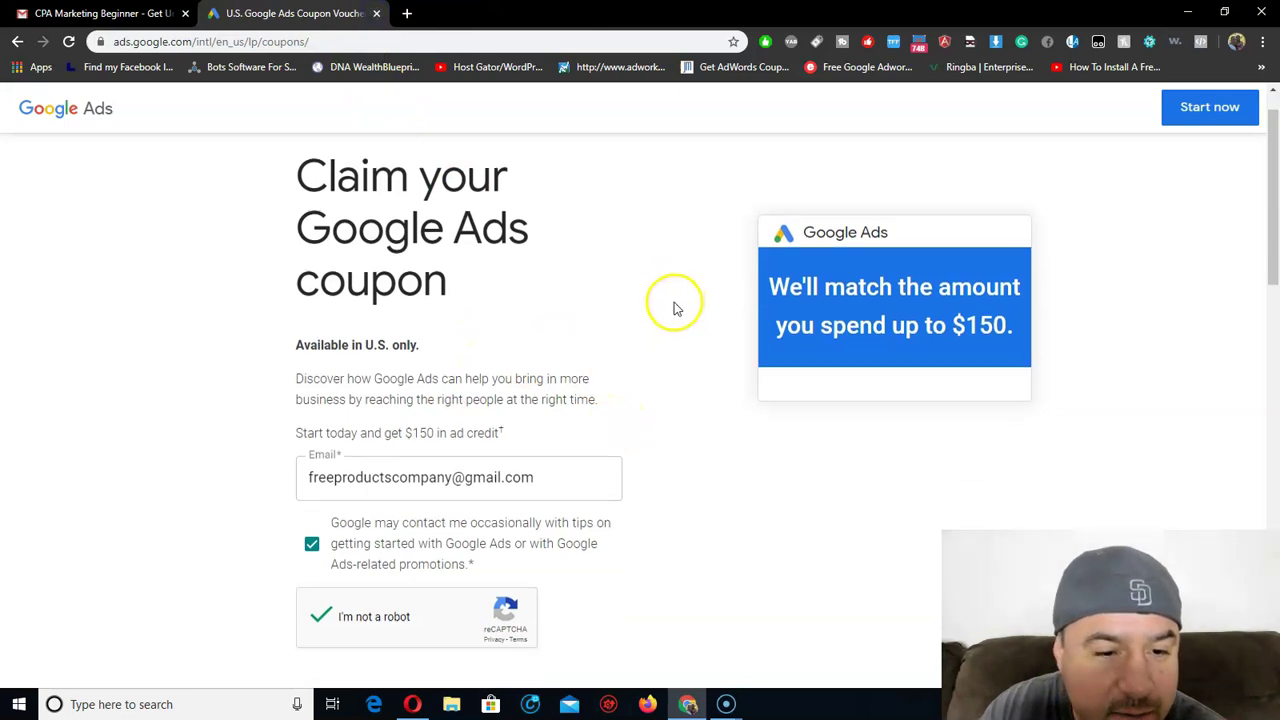
scroll(826, 309, "up", 2)
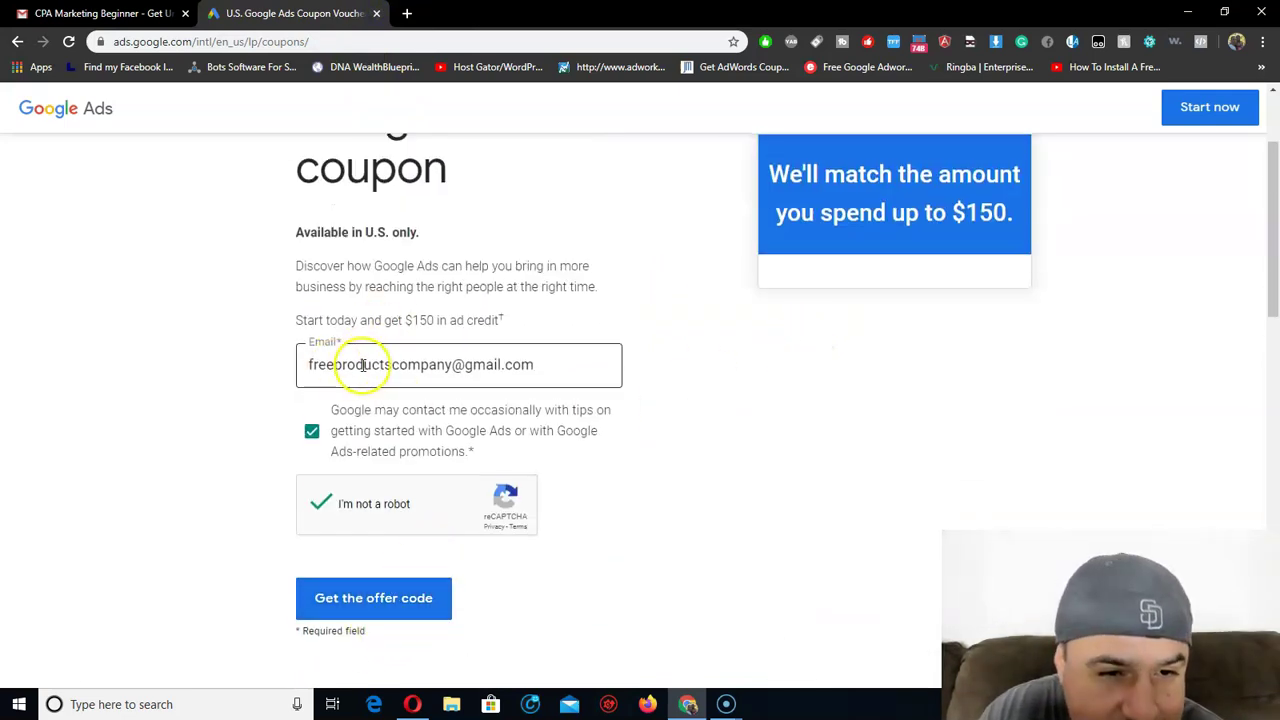
left_click(407, 620)
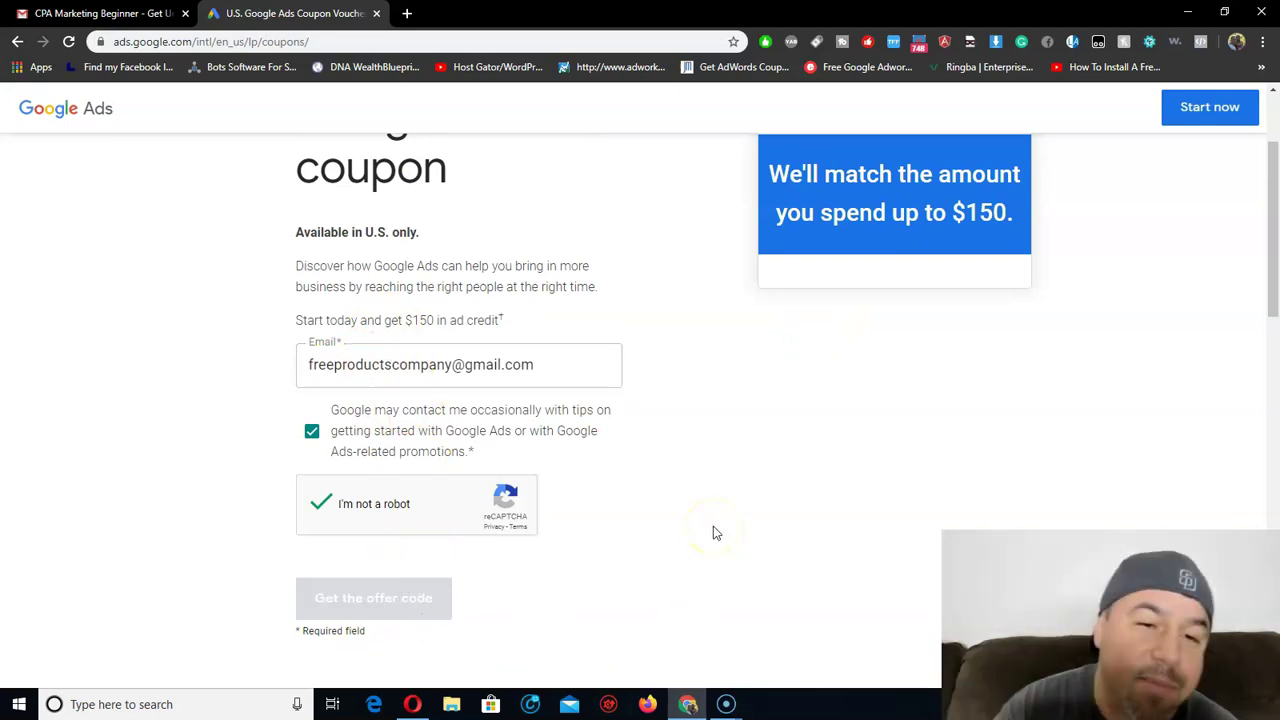
scroll(616, 330, "up", 2)
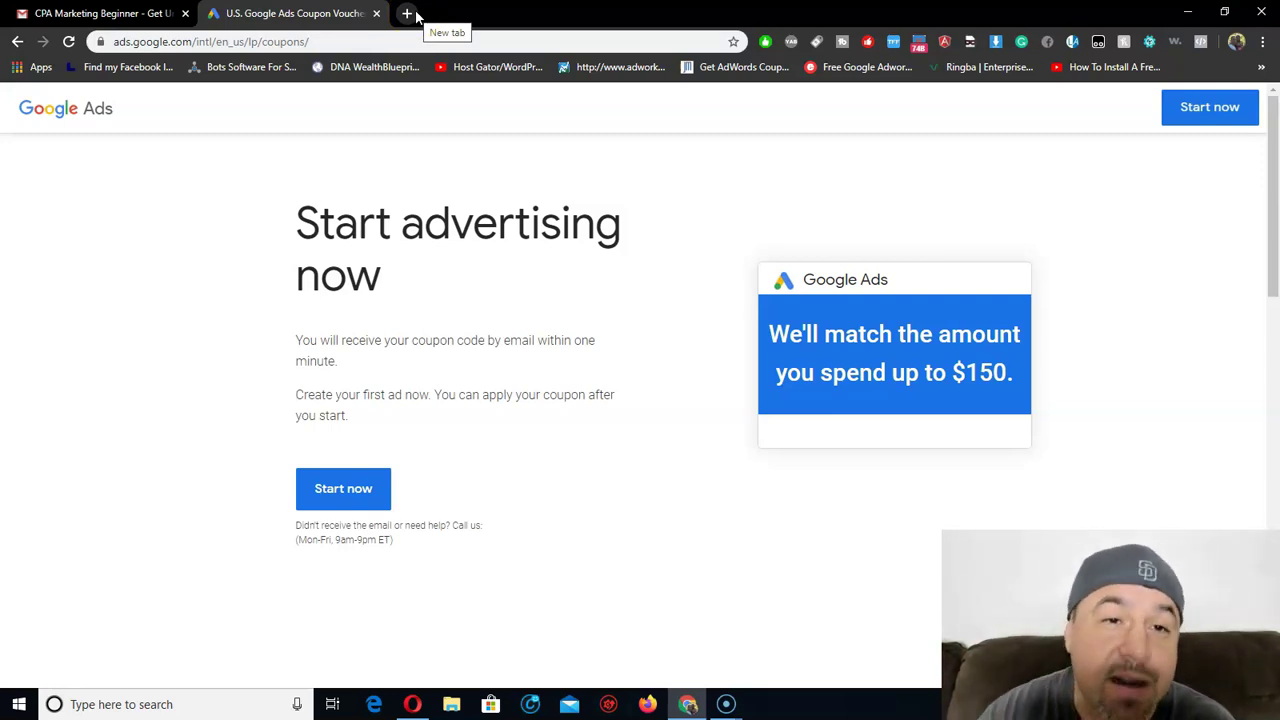
In a new tab, search Google for 'receive sms' and open the receive-smss.com result.
left_click(407, 14)
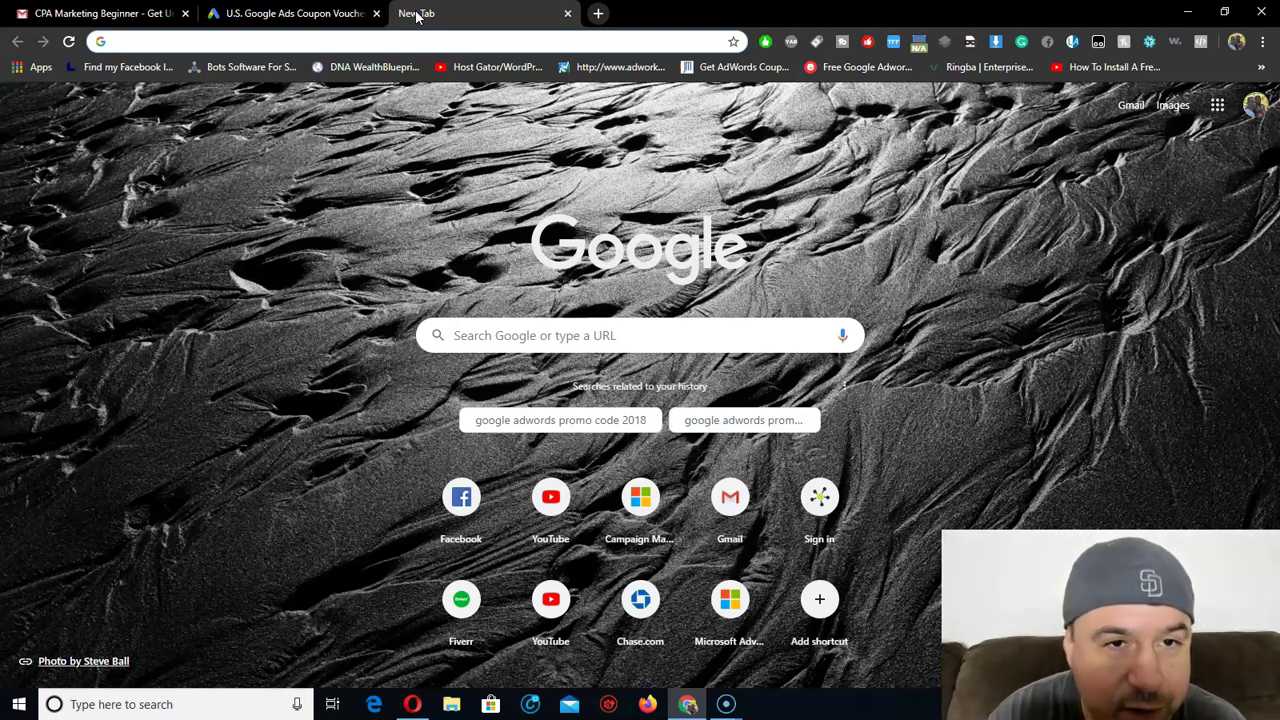
type("receive")
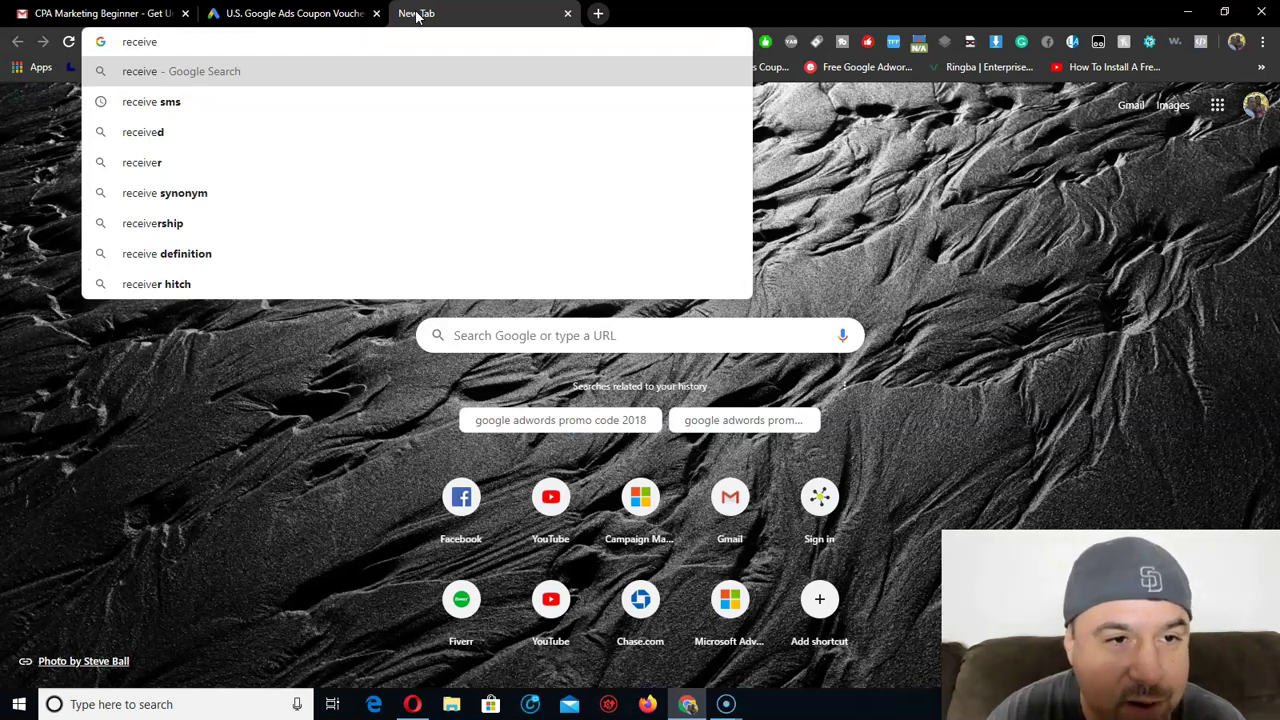
key("Down")
key("Return")
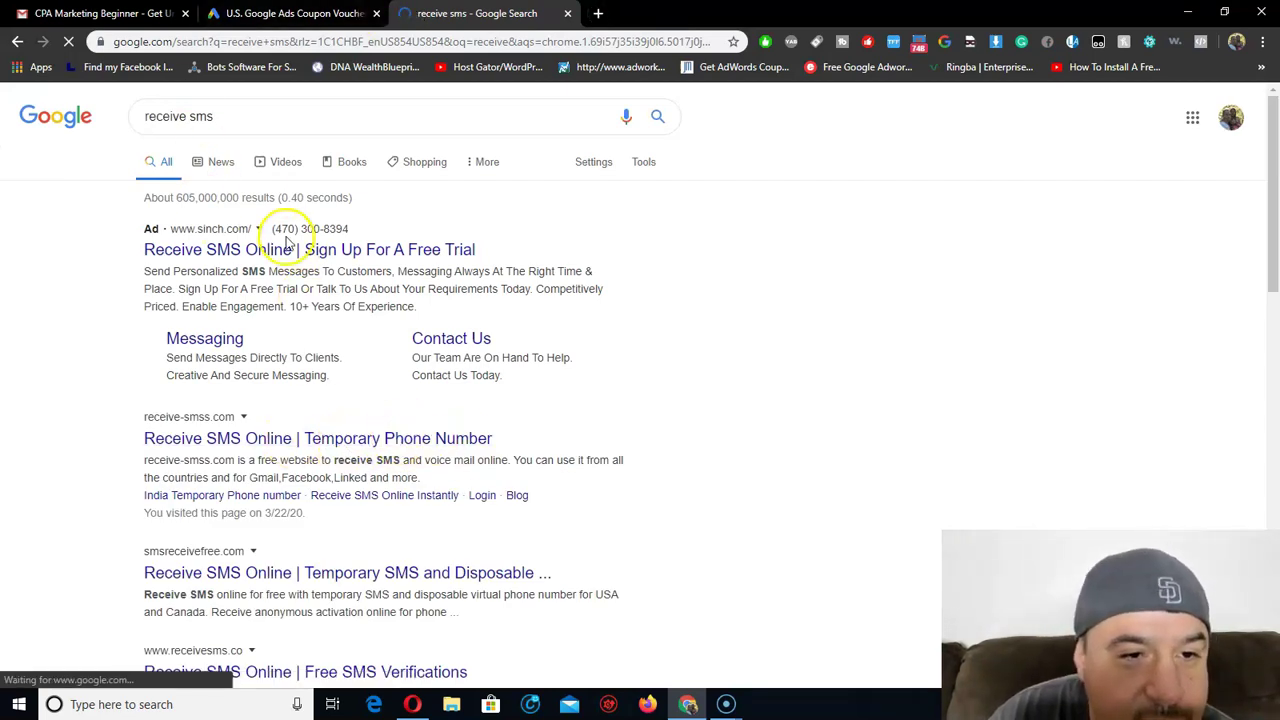
left_click(374, 439)
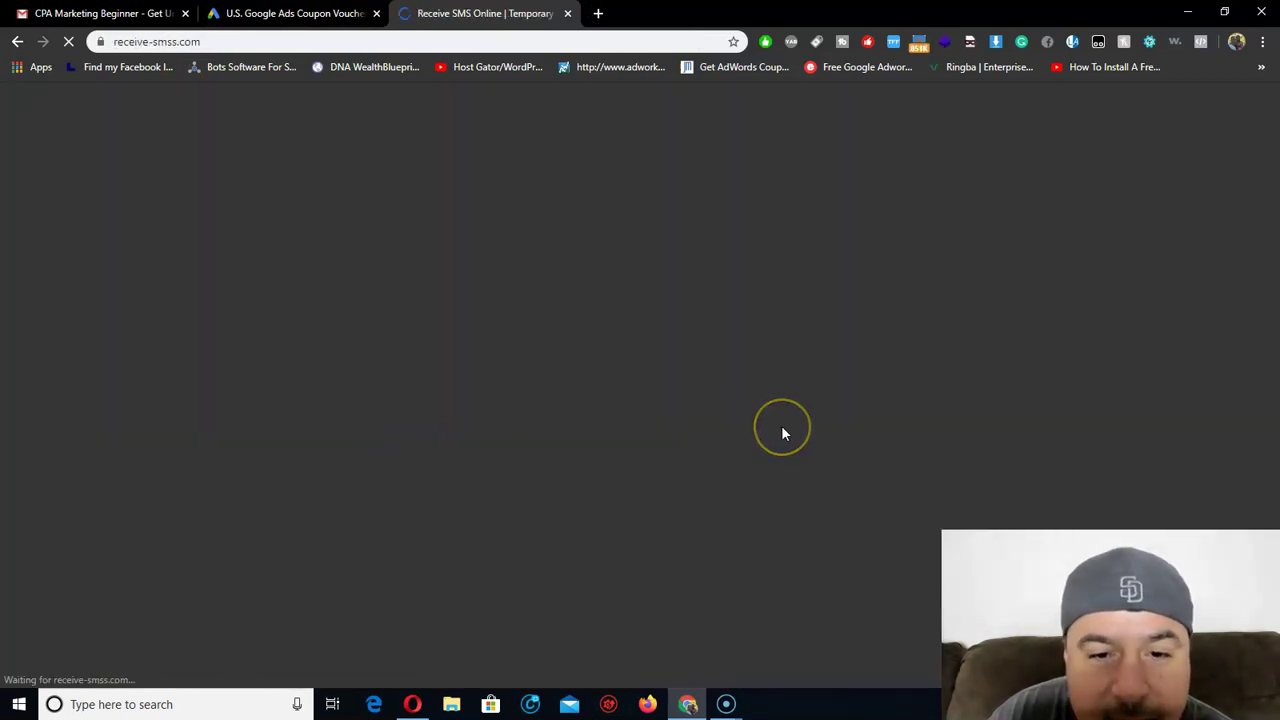
Scroll through receive-smss.com's temporary numbers and open the first United States number's messages.
scroll(777, 397, "down", 2)
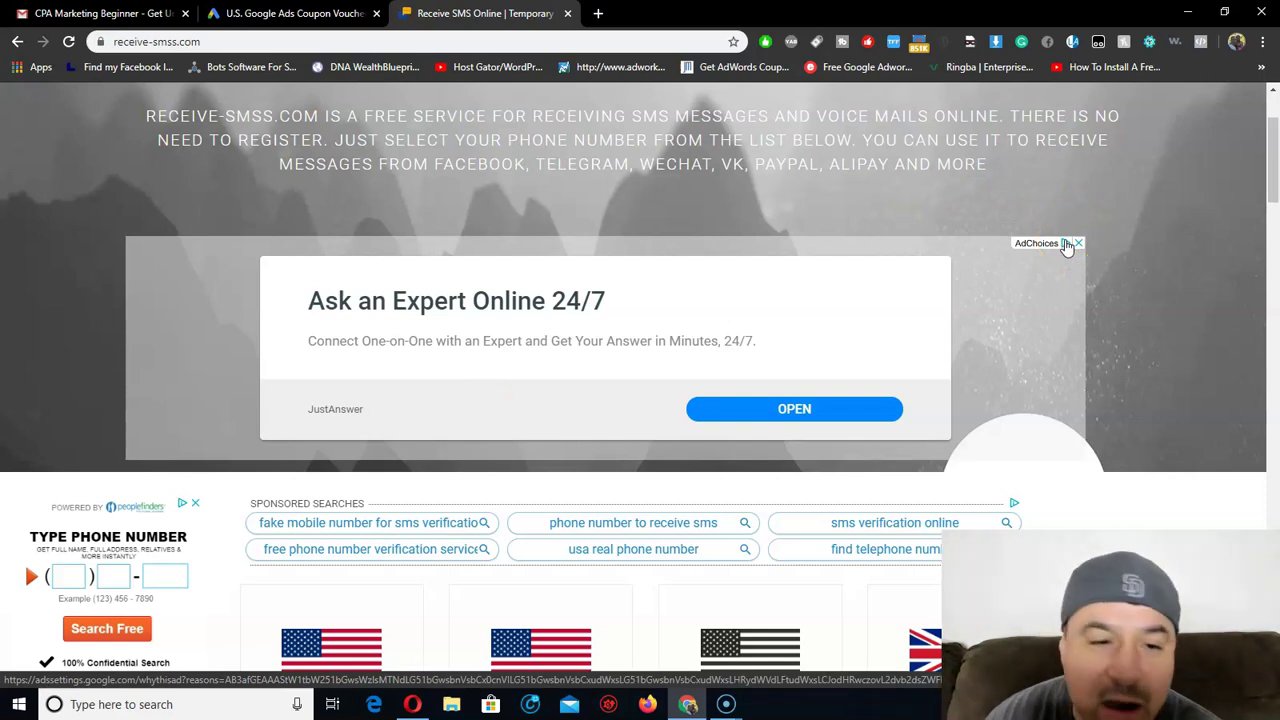
scroll(700, 395, "down", 2)
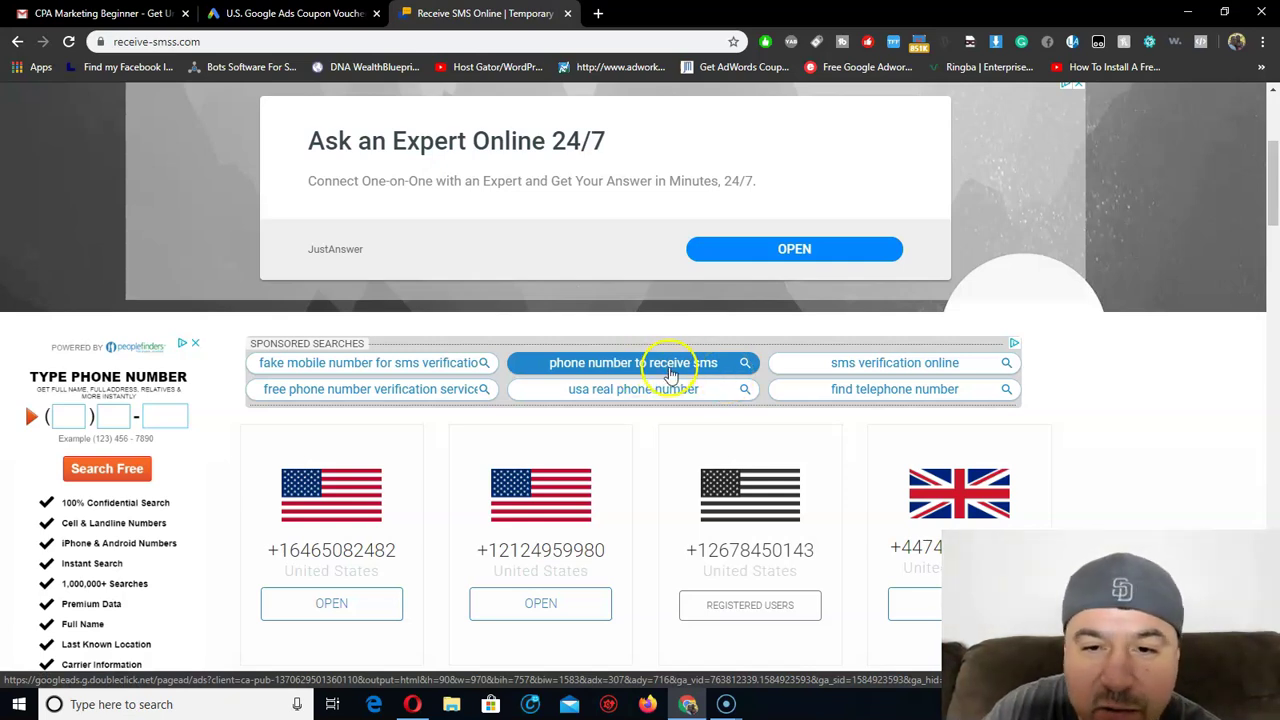
scroll(673, 373, "down", 2)
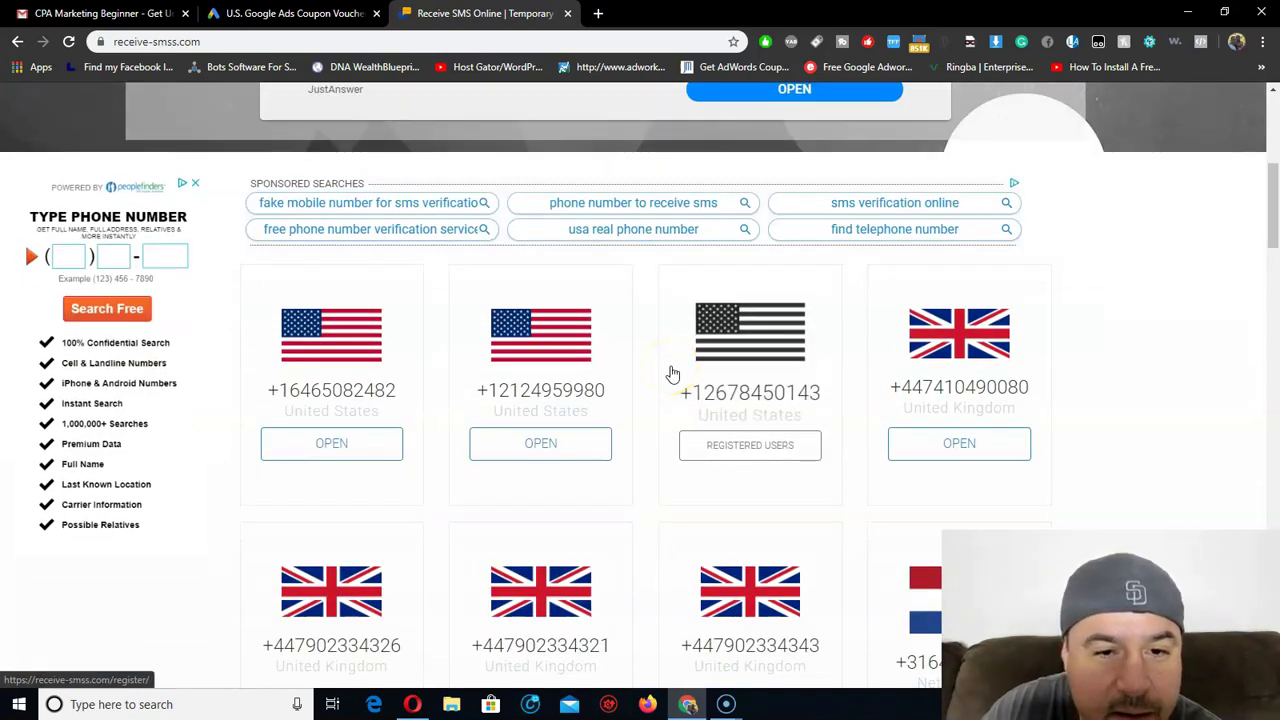
scroll(673, 373, "down", 2)
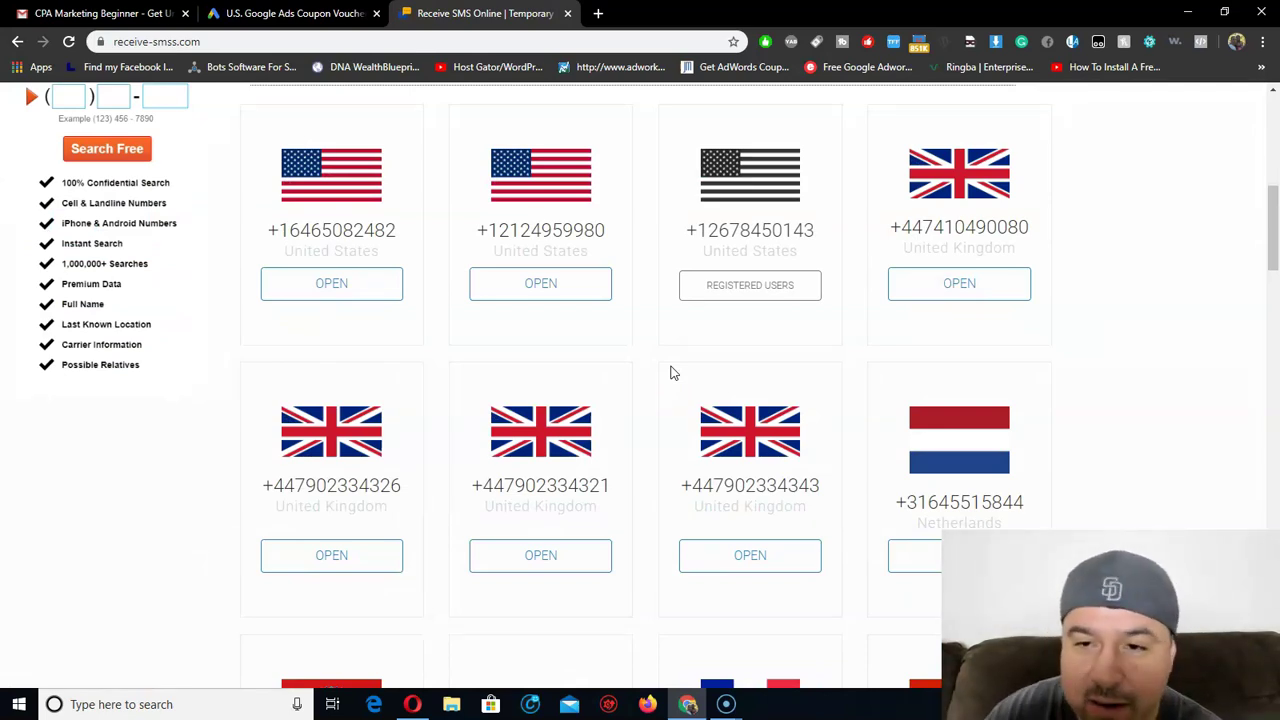
scroll(646, 473, "up", 2)
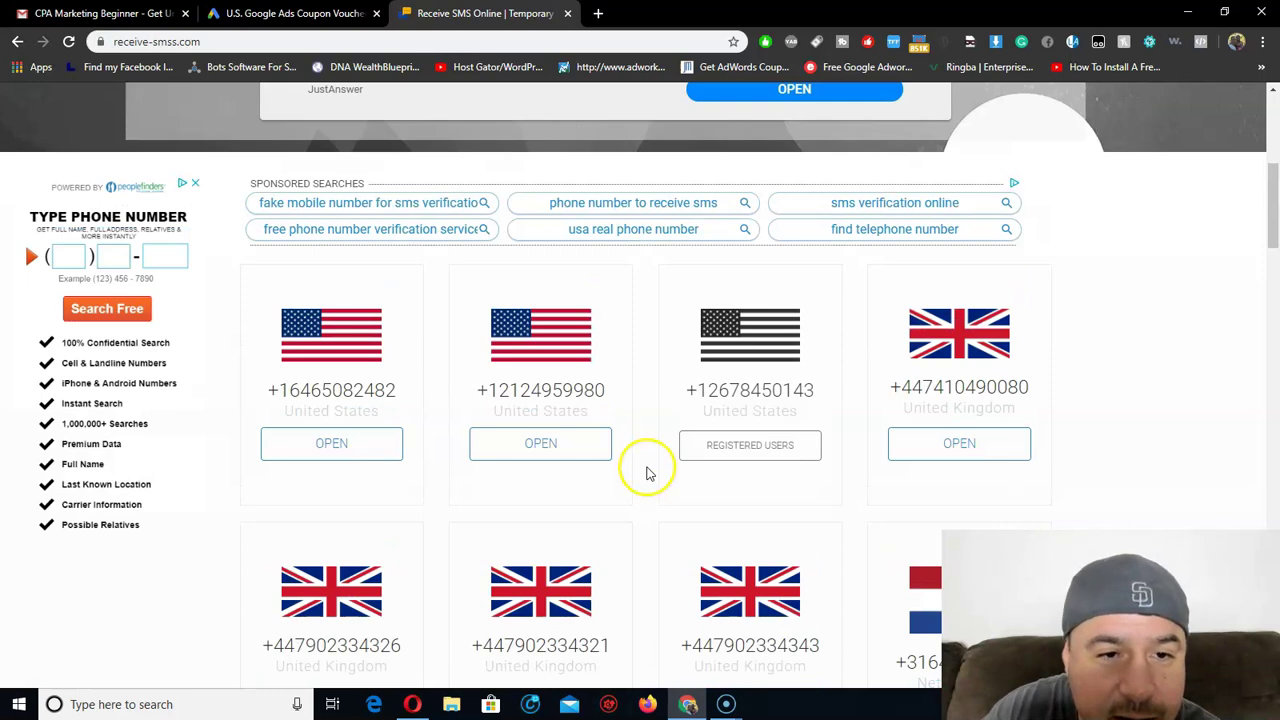
left_click(337, 443)
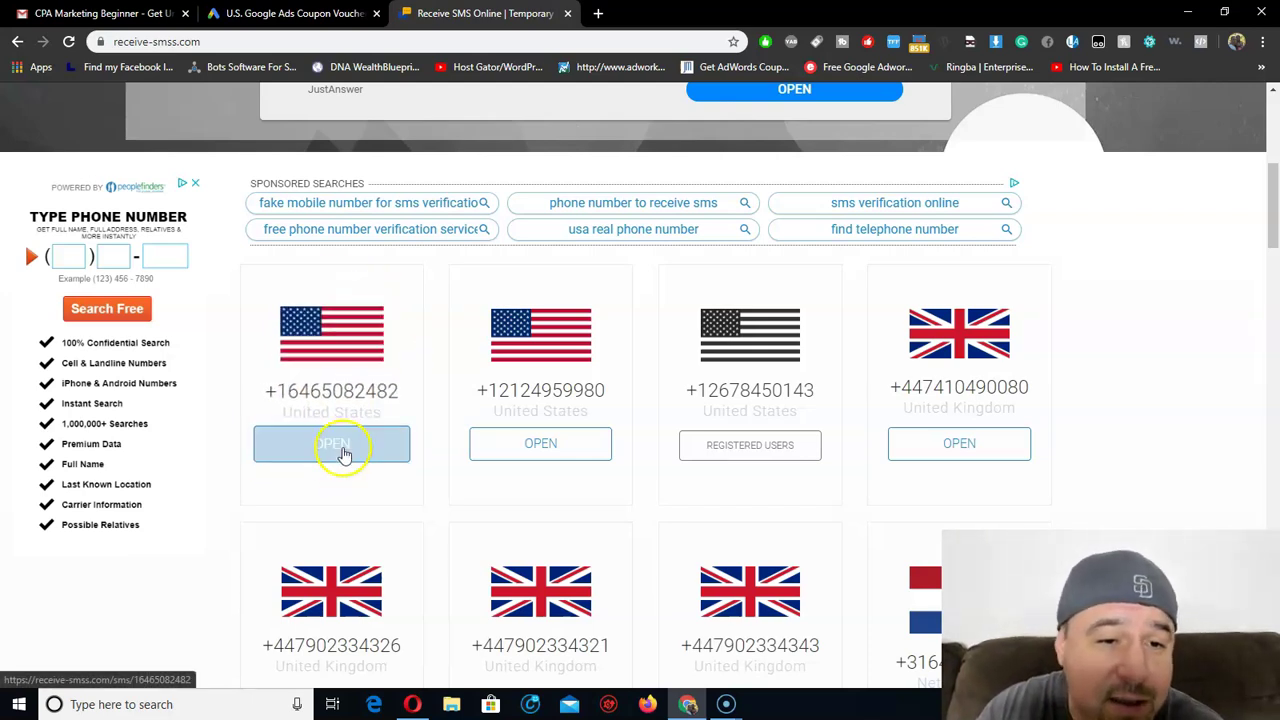
scroll(771, 357, "up", 5)
scroll(620, 192, "down", 1)
scroll(620, 192, "down", 4)
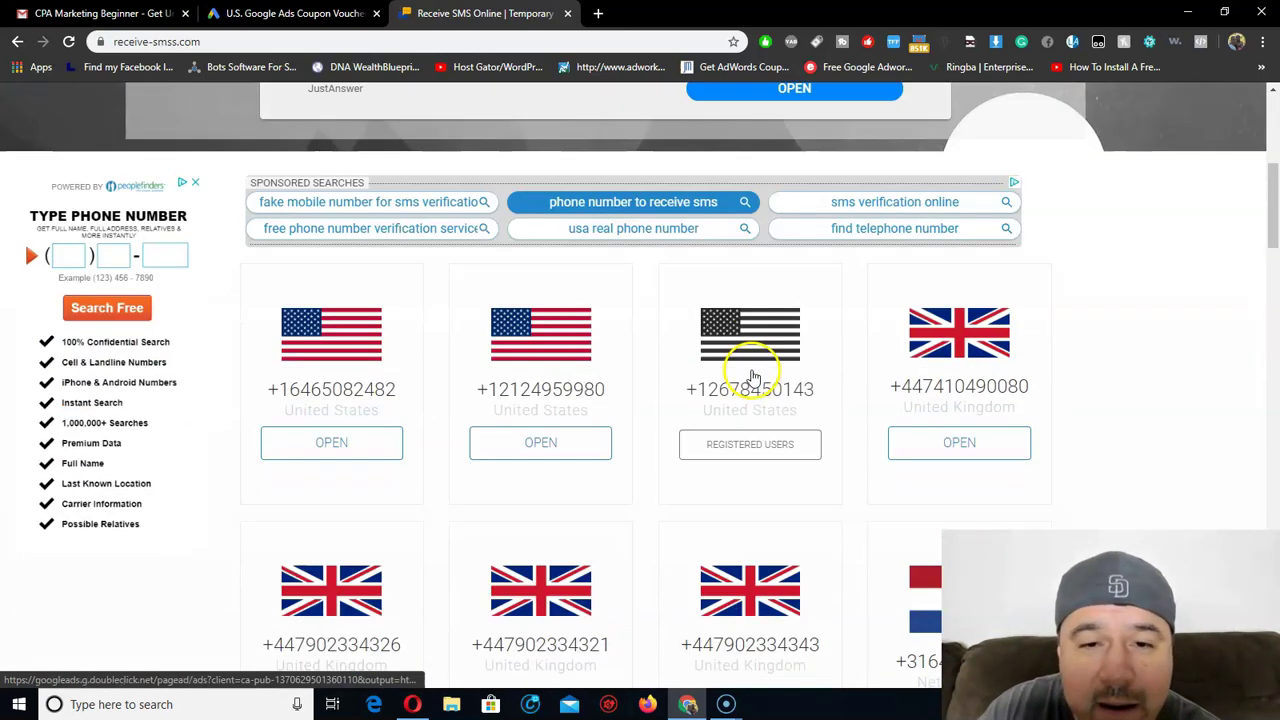
left_click(414, 703)
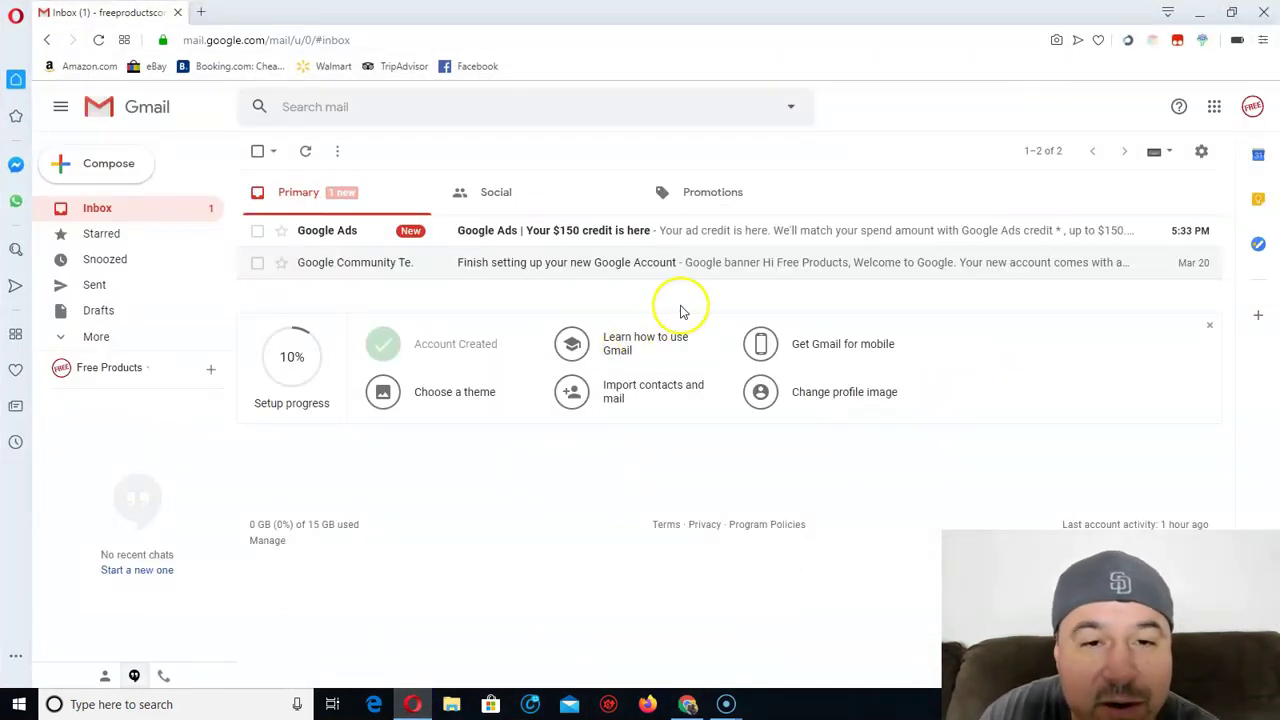
Open the Google Ads $150 credit email, copy its offer code, and enter adwords.com in a new tab.
left_click(665, 233)
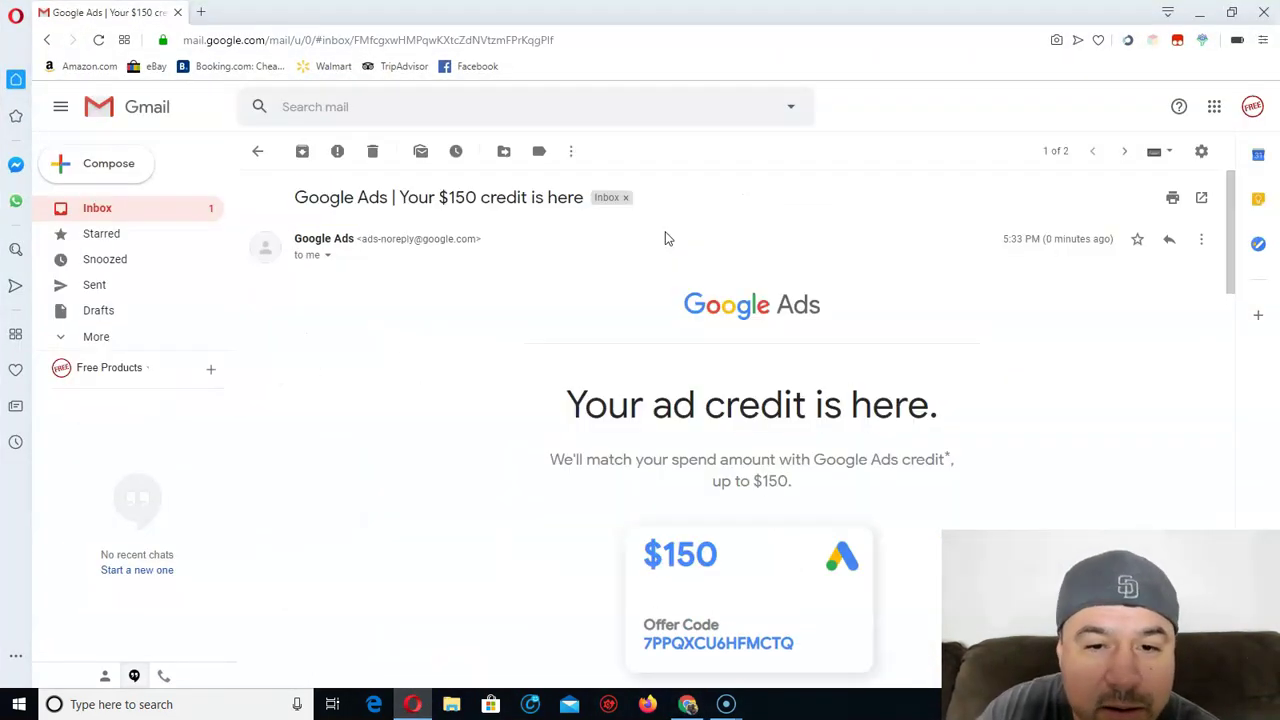
scroll(852, 292, "down", 5)
scroll(851, 289, "up", 3)
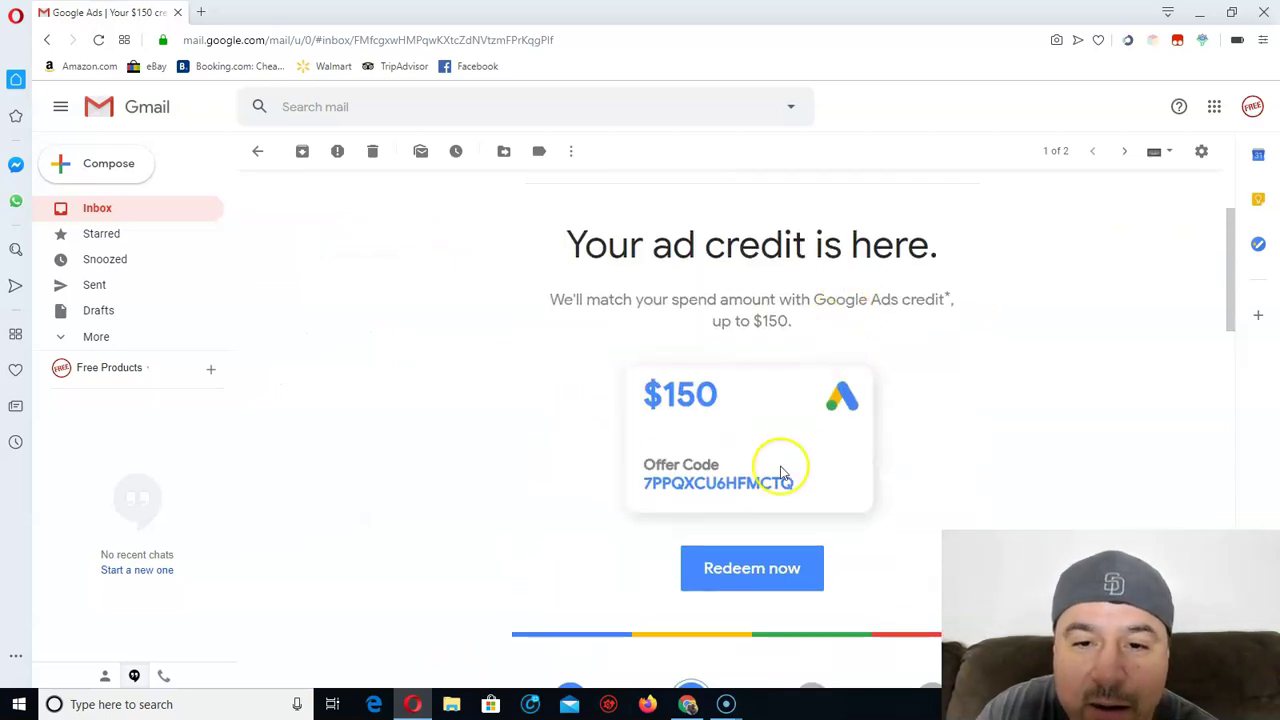
left_click_drag(797, 484, 648, 485)
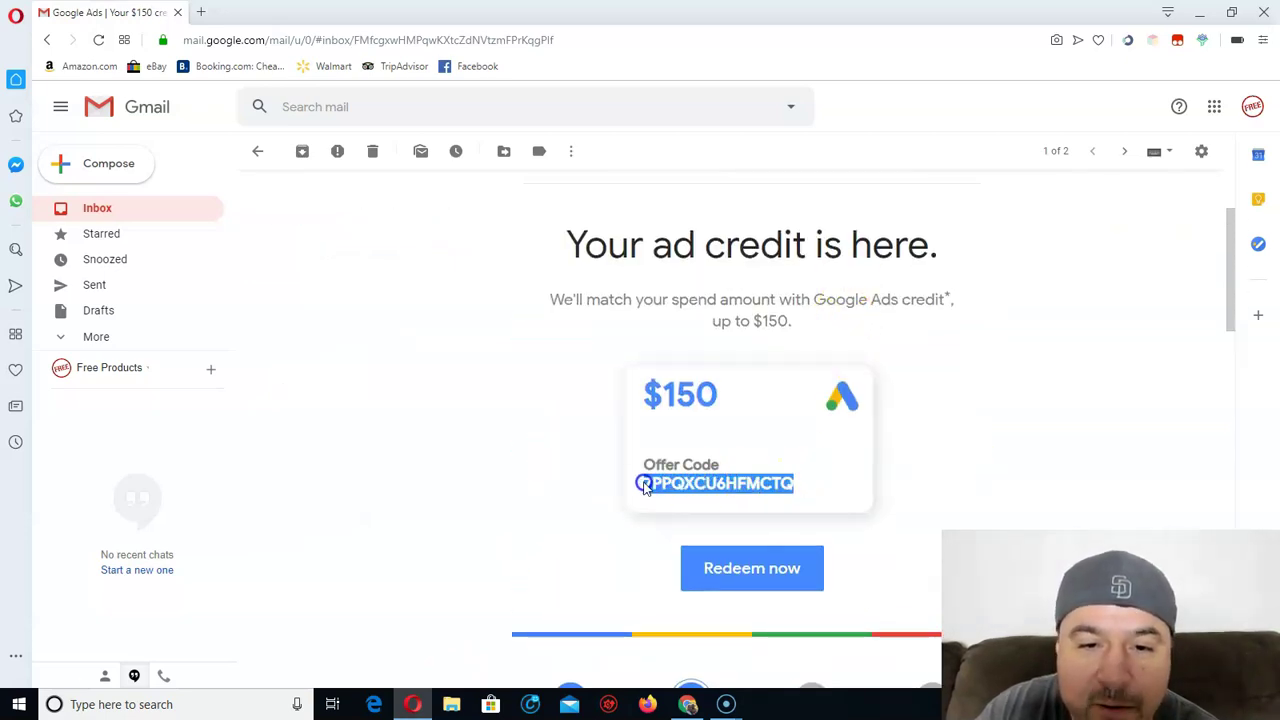
right_click(648, 483)
left_click(712, 540)
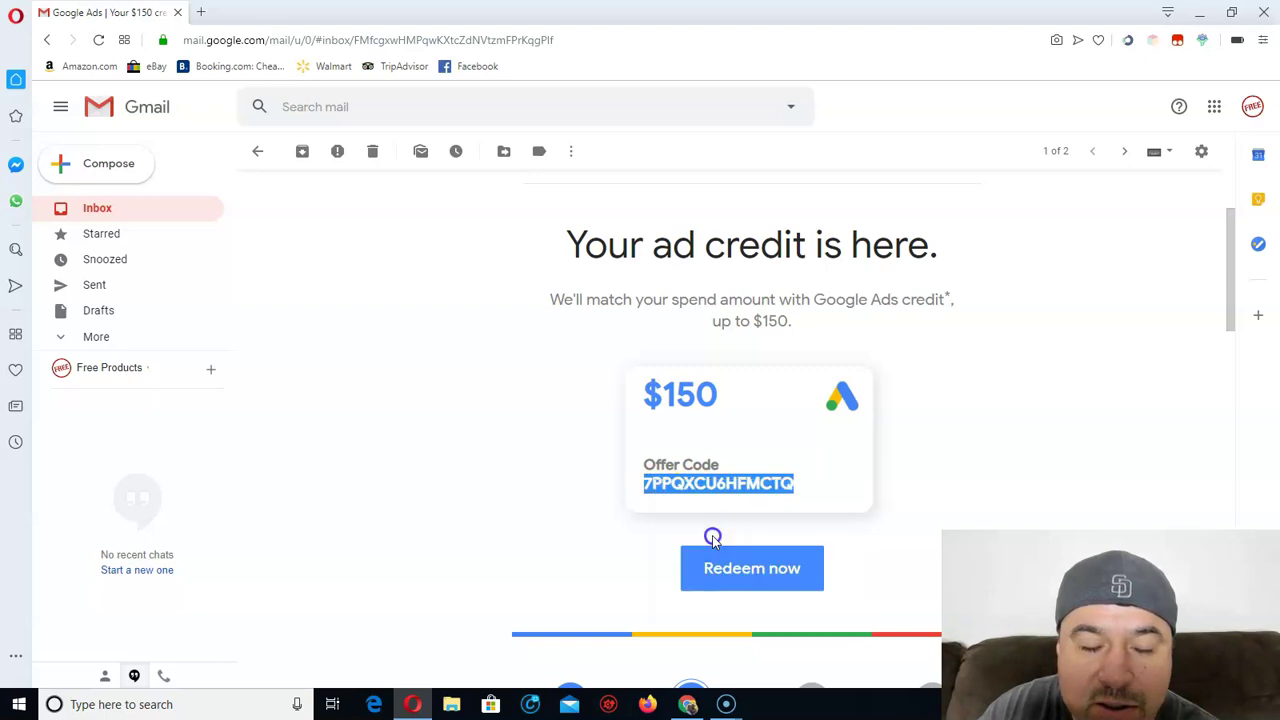
left_click(204, 12)
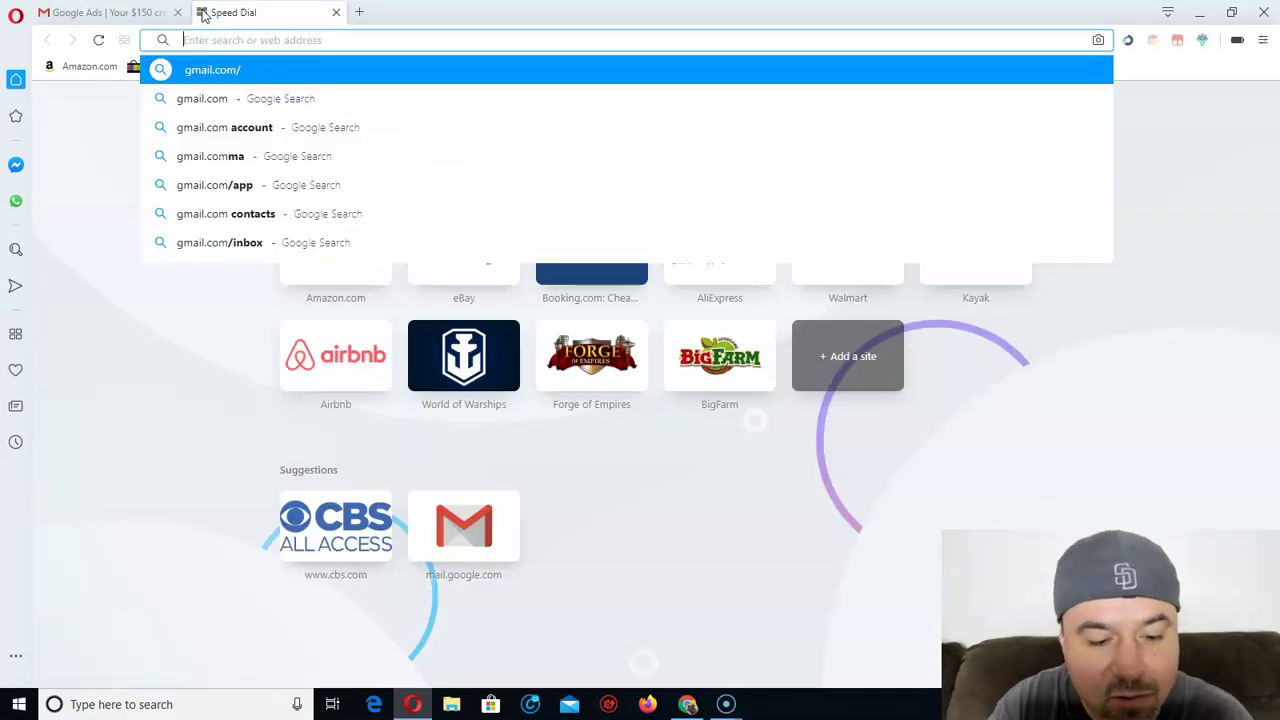
type("adwords.com")
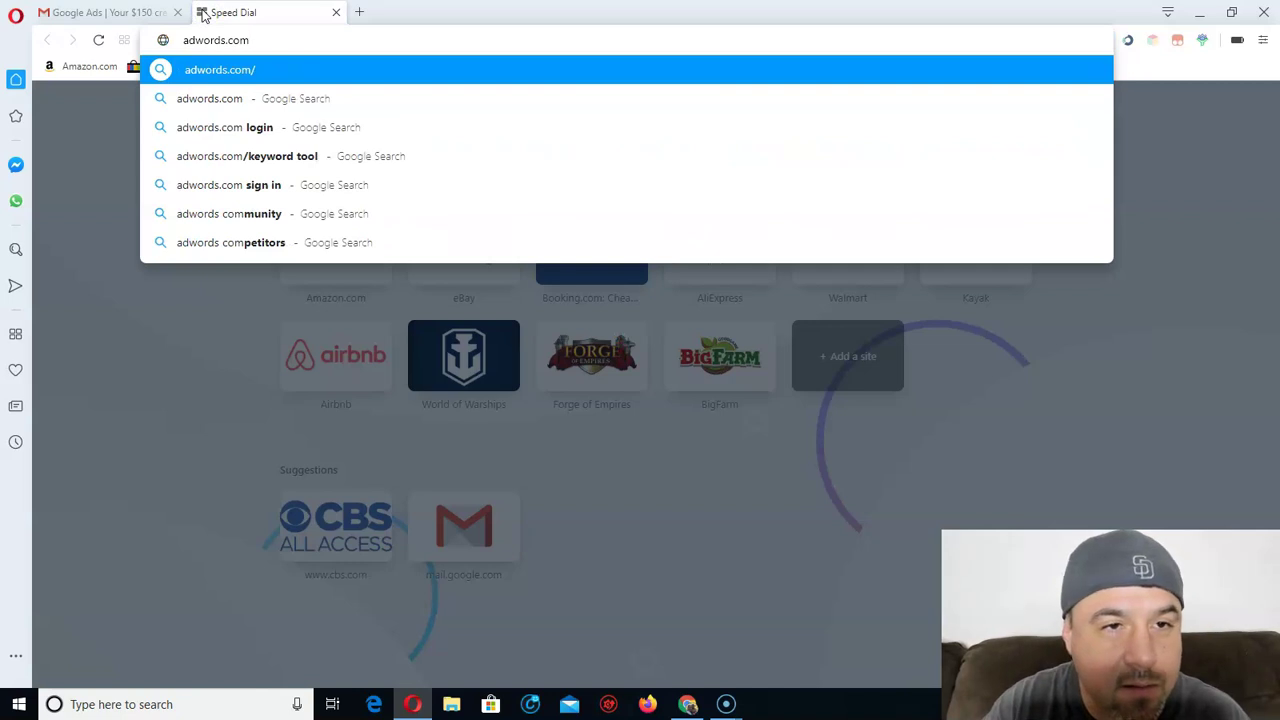
Load adwords.com, dismiss the COVID-19 notice, and sign in to Google Ads.
key("Return")
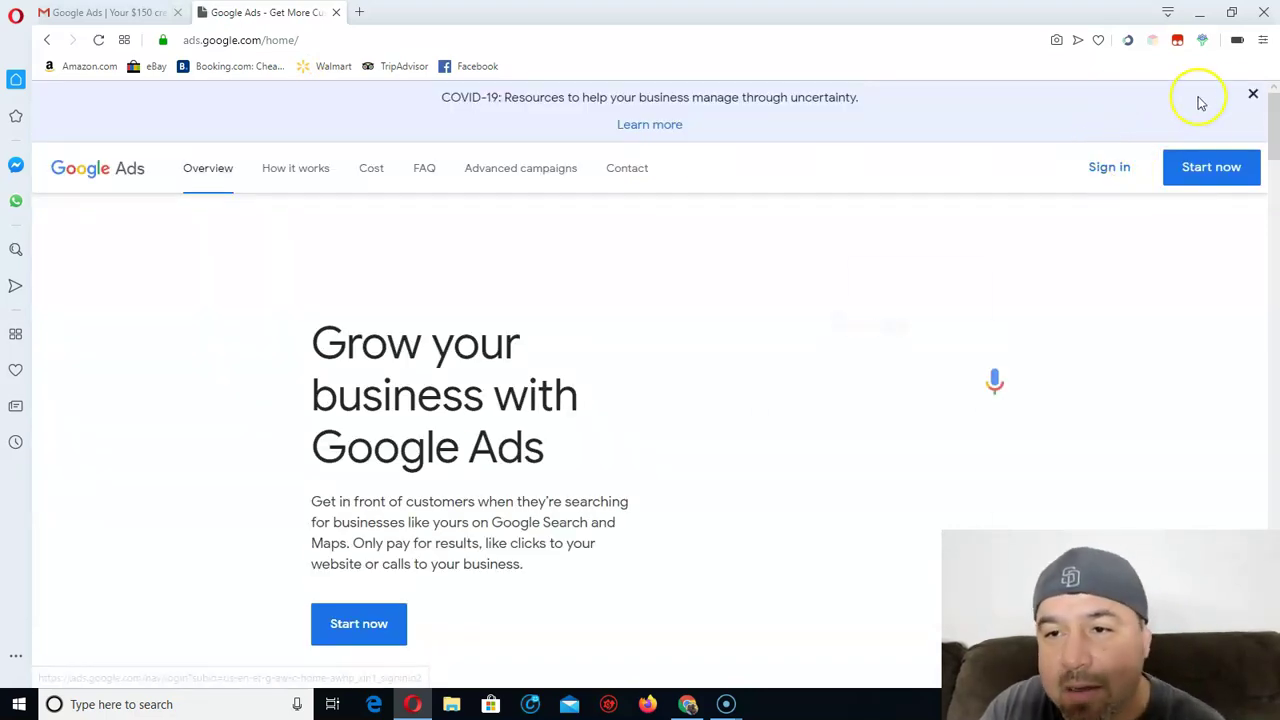
left_click(1255, 94)
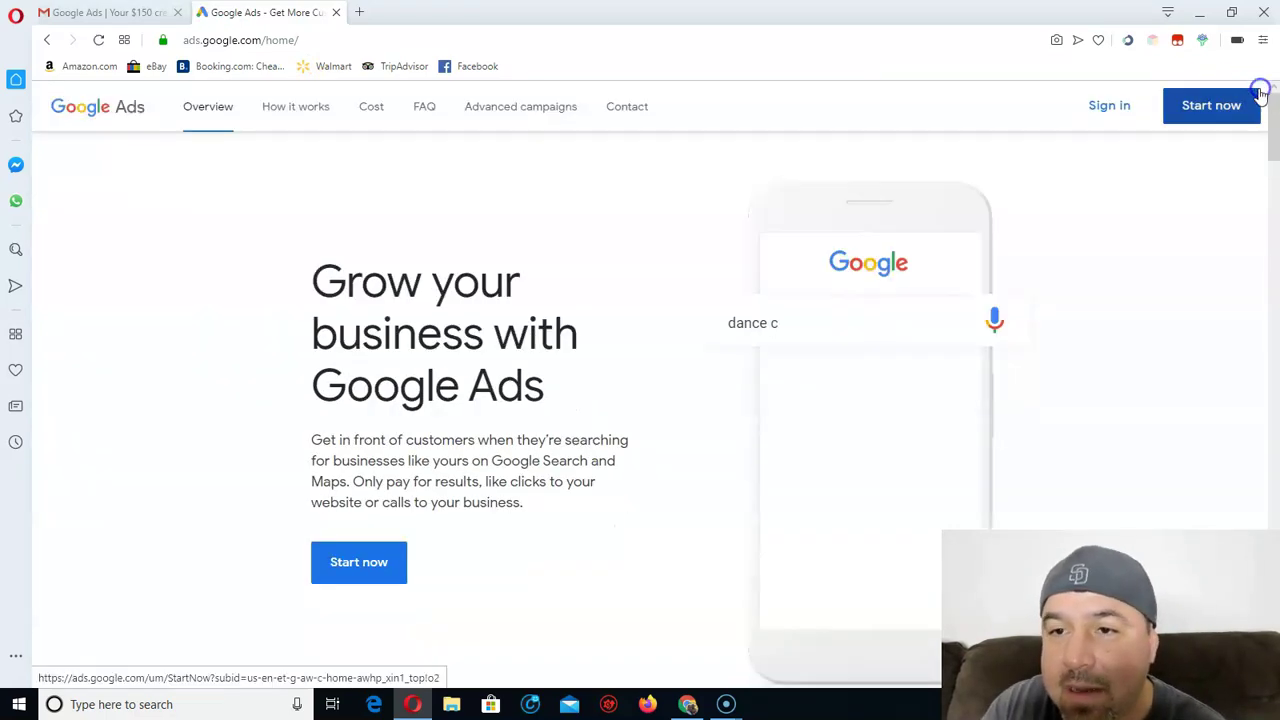
left_click(1108, 108)
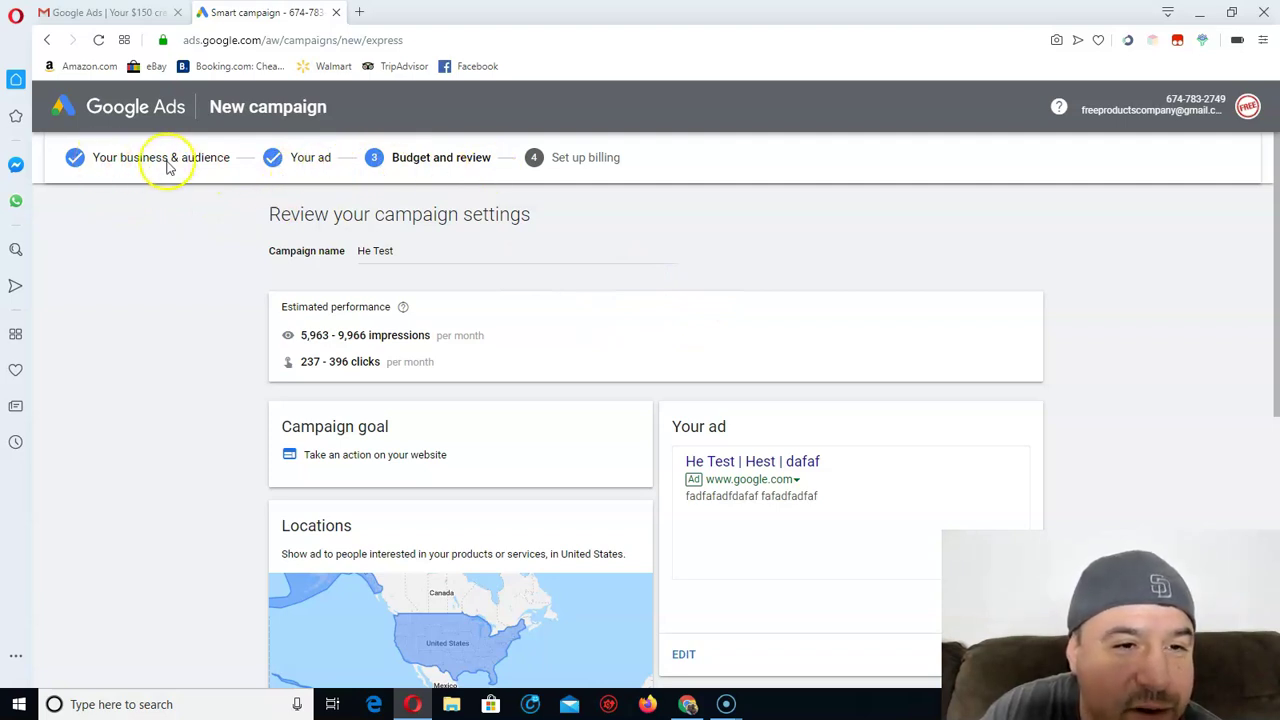
scroll(770, 363, "down", 2)
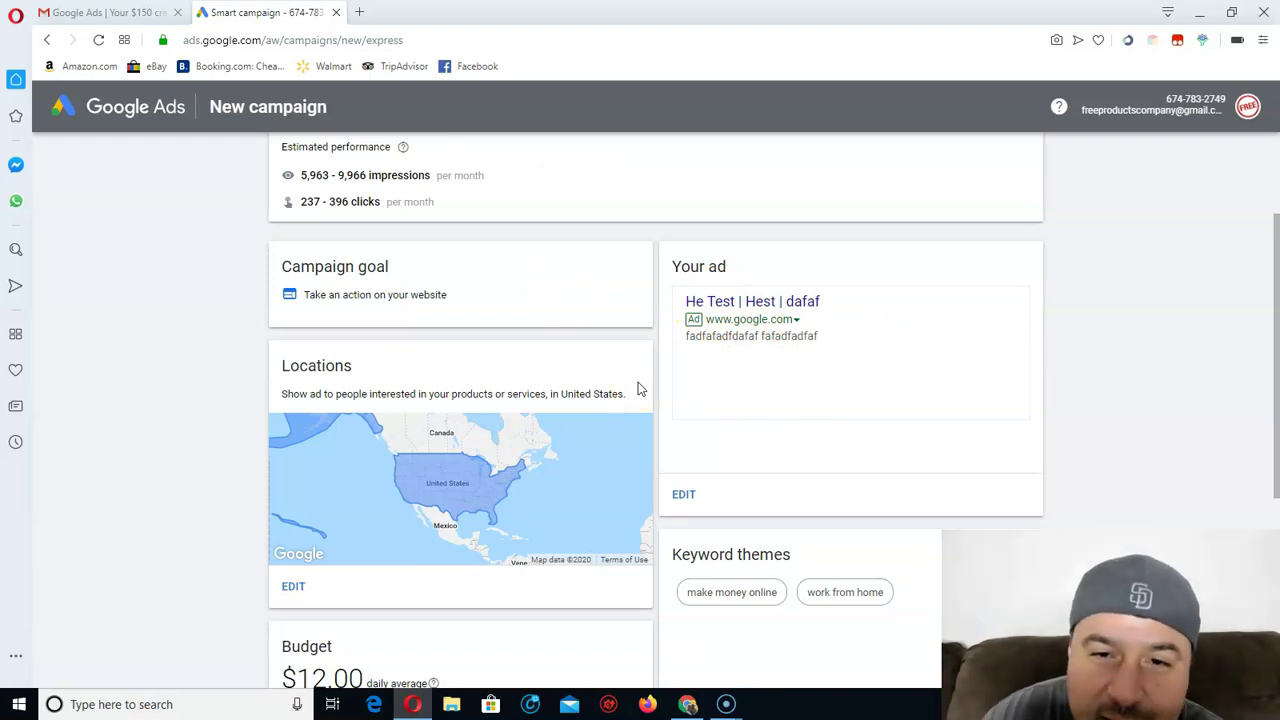
scroll(784, 377, "up", 2)
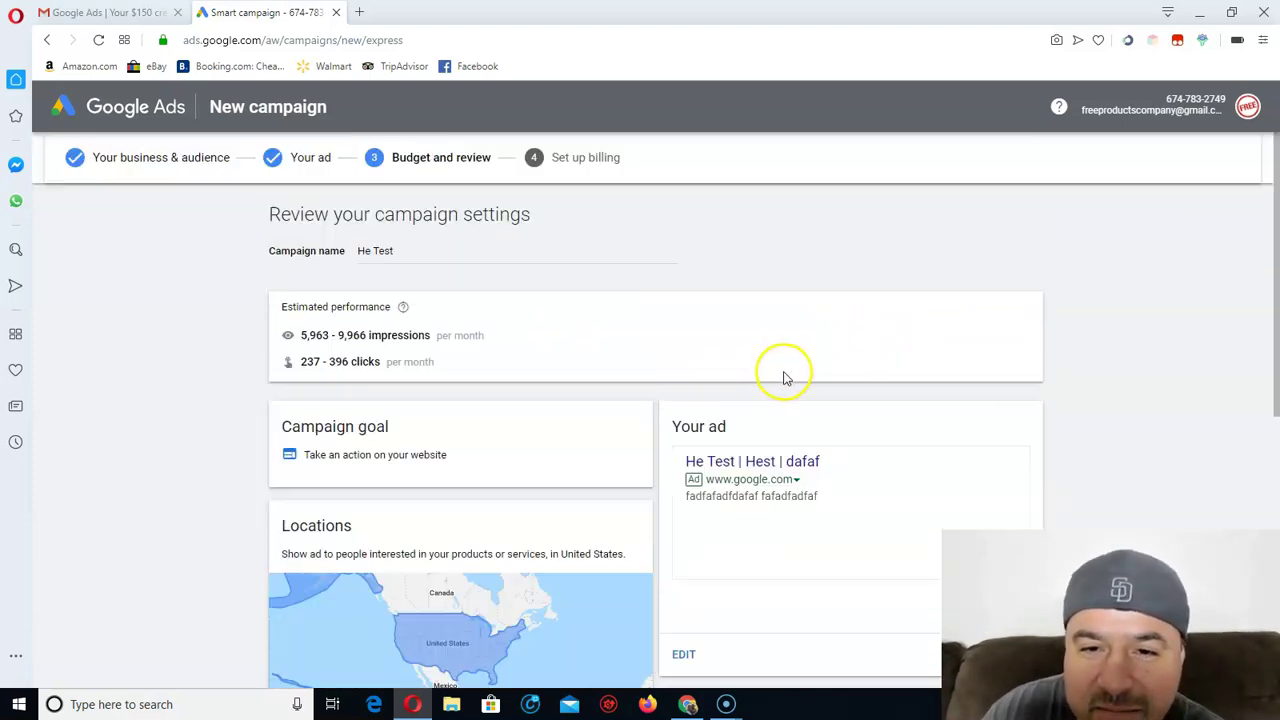